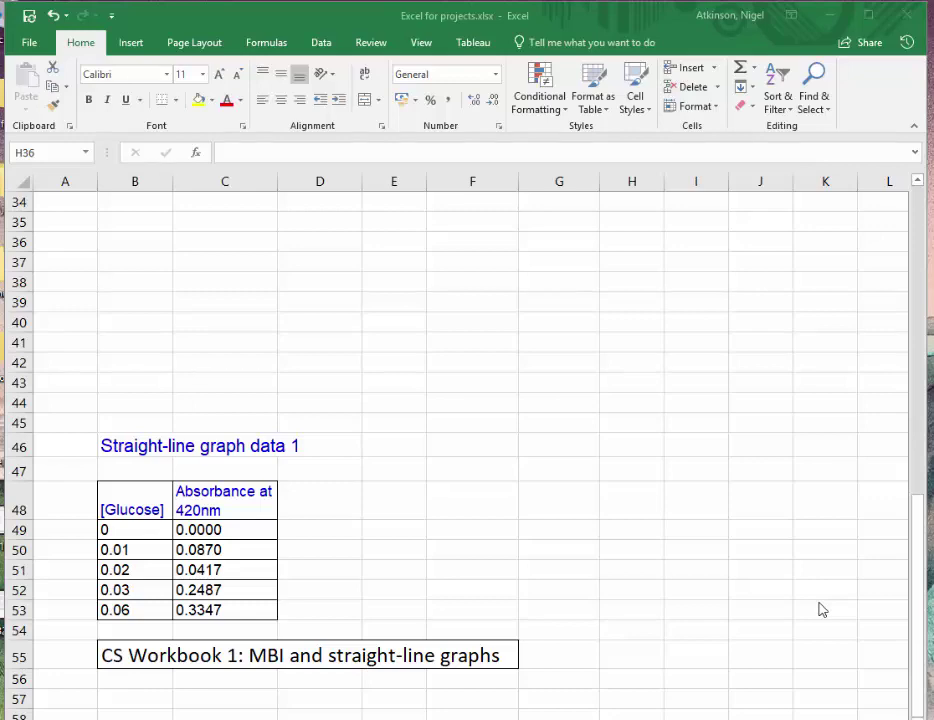
Insert a markers-only scatter chart of the glucose and absorbance data in B48:C53 and place it clear of the data table
click(184, 540)
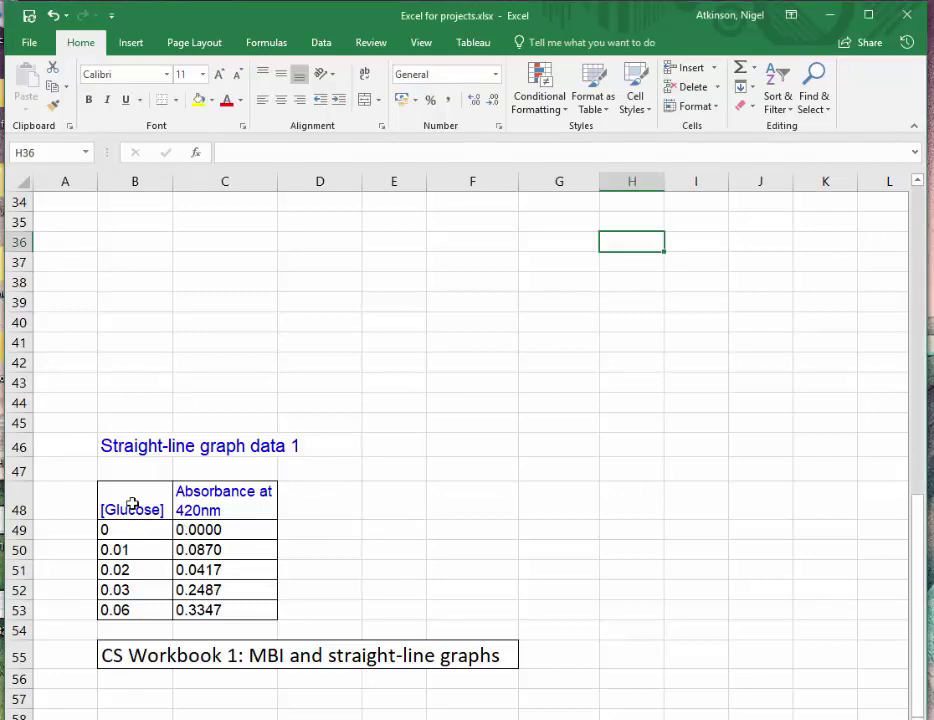
drag(129, 502, 204, 613)
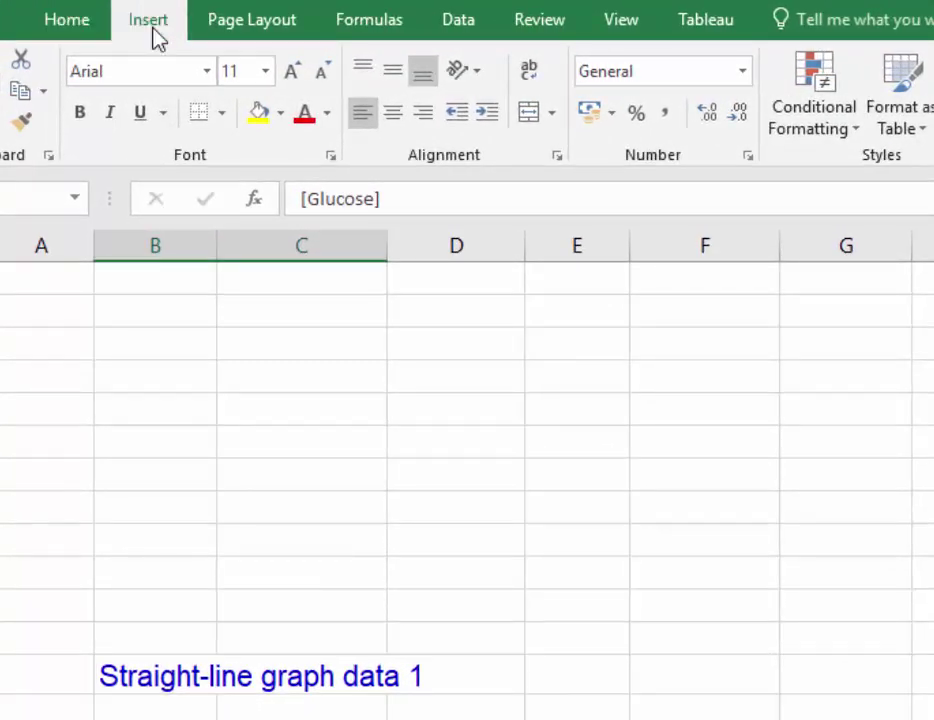
click(154, 24)
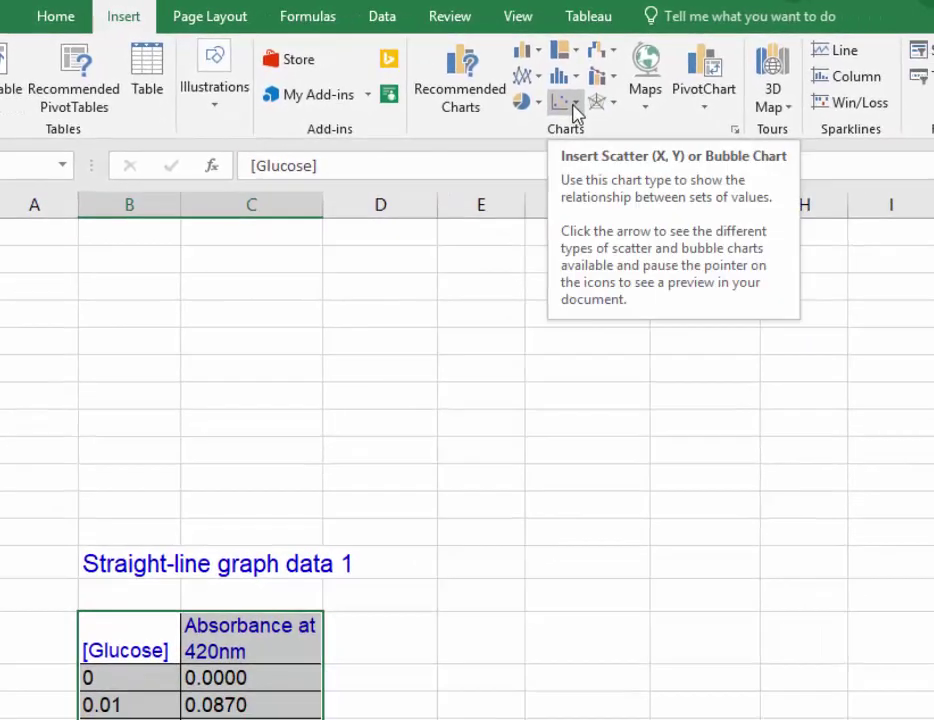
click(688, 123)
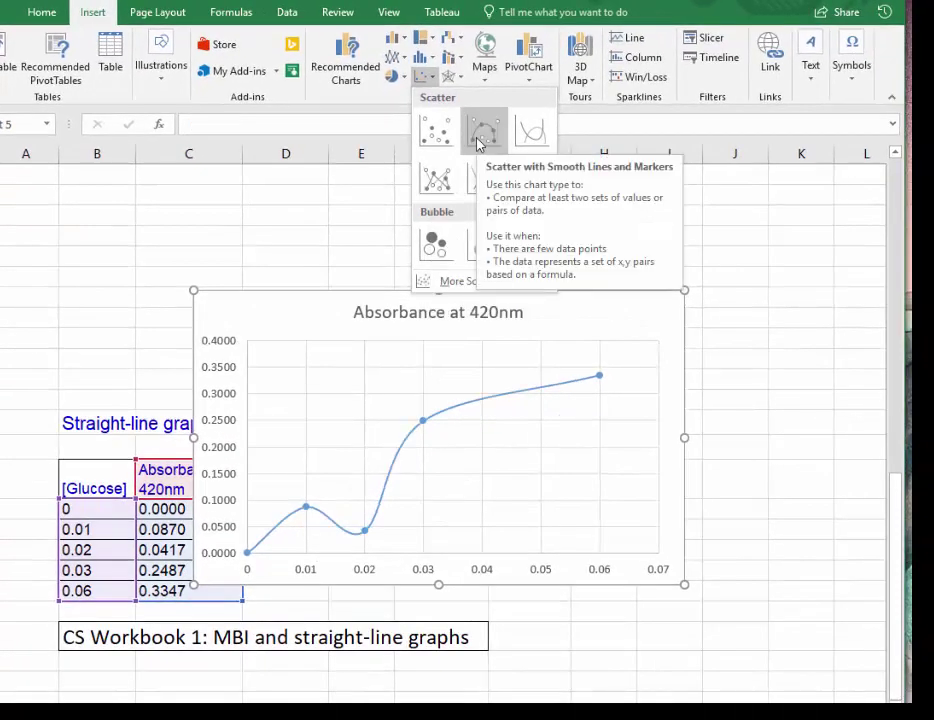
click(443, 138)
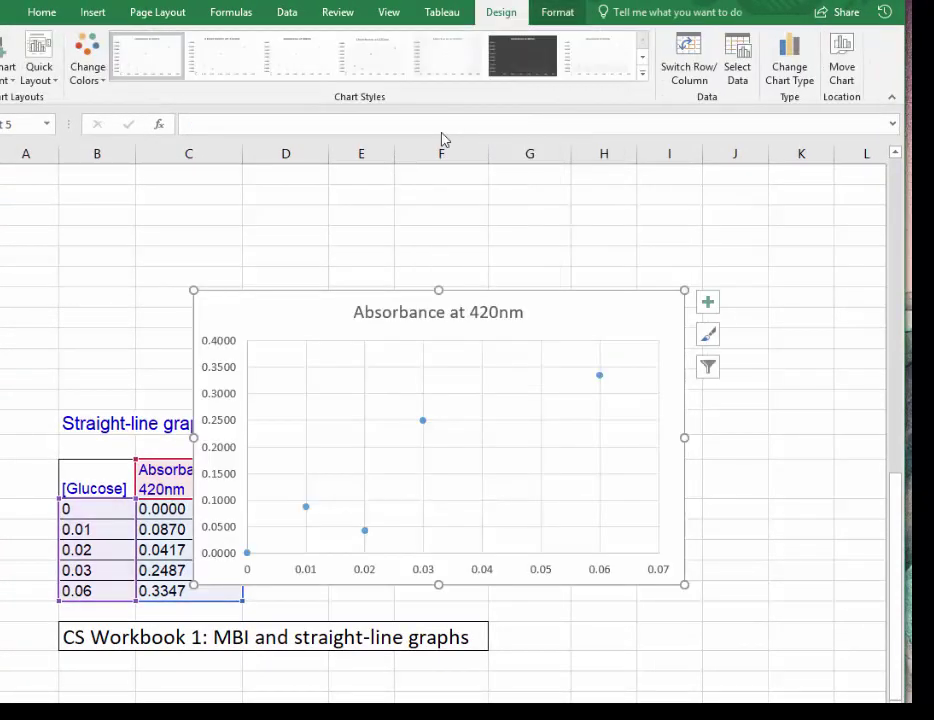
drag(557, 304, 685, 263)
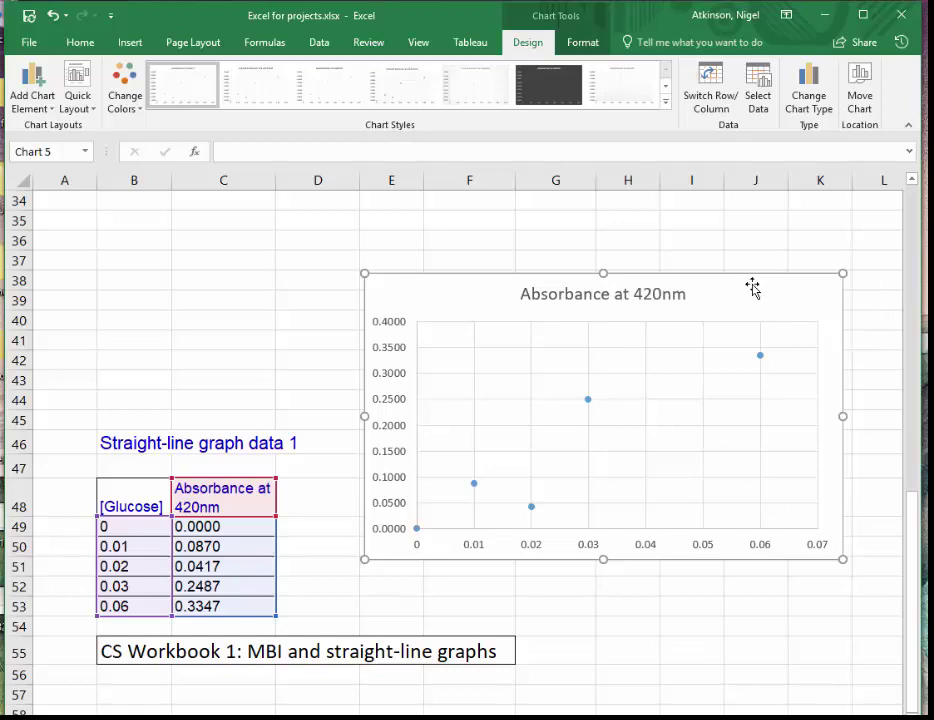
double_click(752, 287)
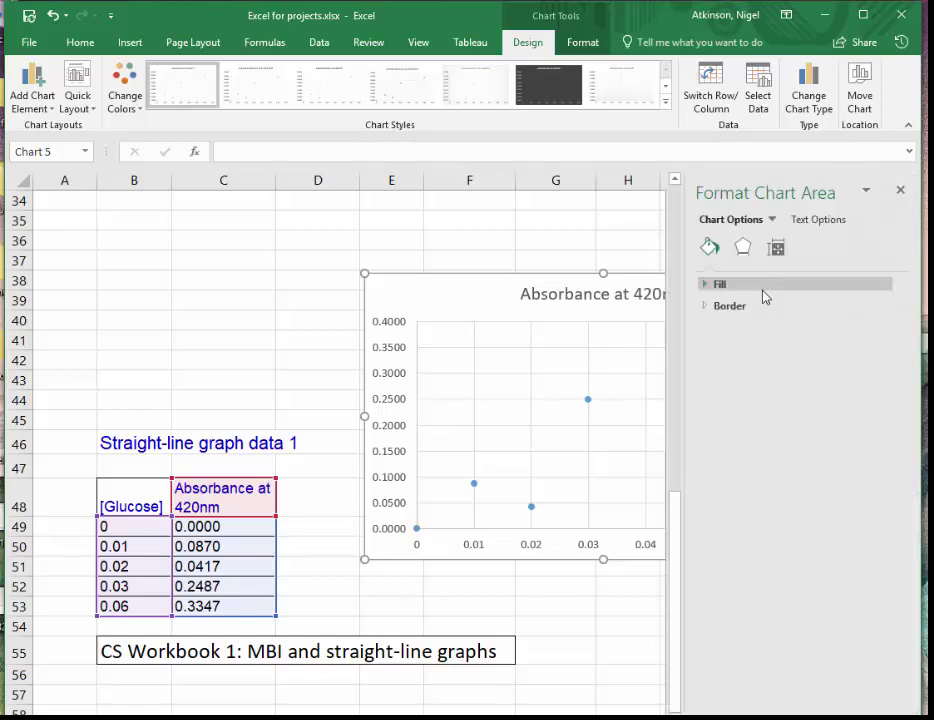
click(901, 191)
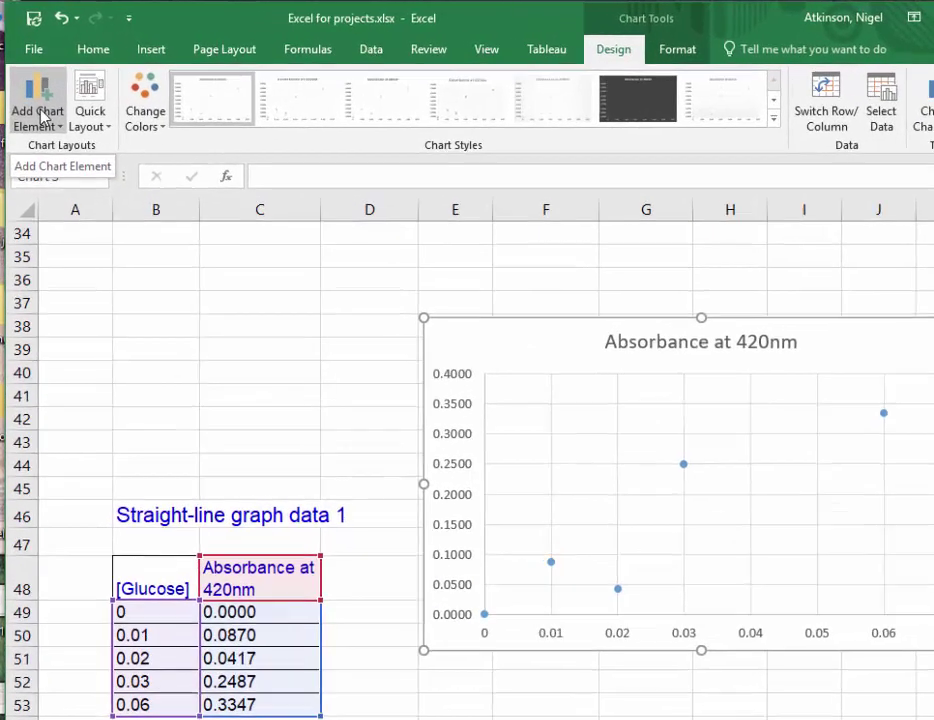
Add primary horizontal and primary vertical axis titles to the scatter chart
click(35, 100)
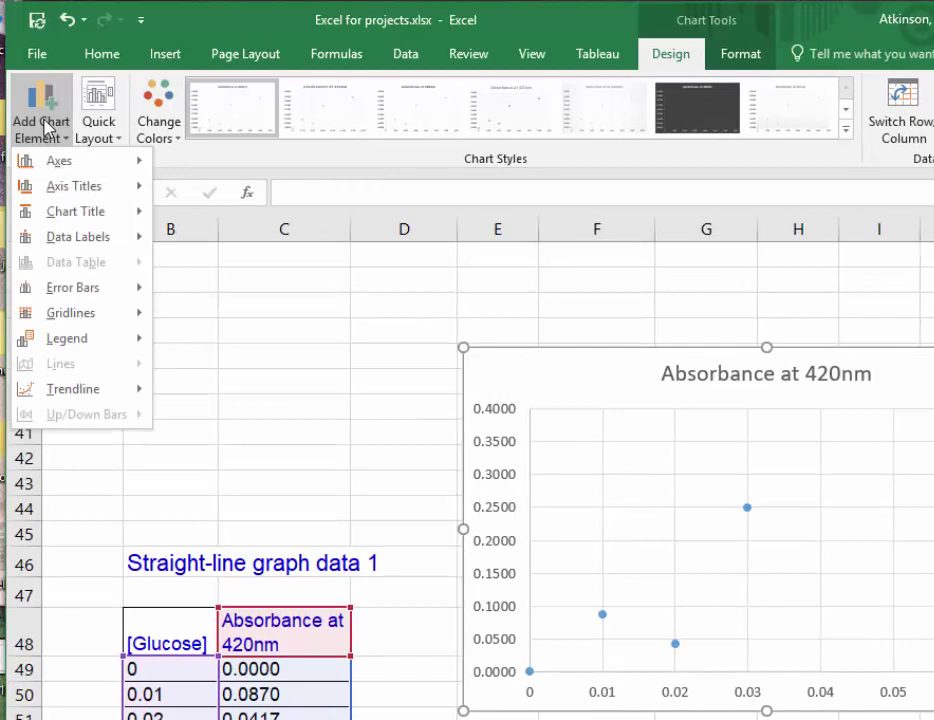
mouse_move(89, 194)
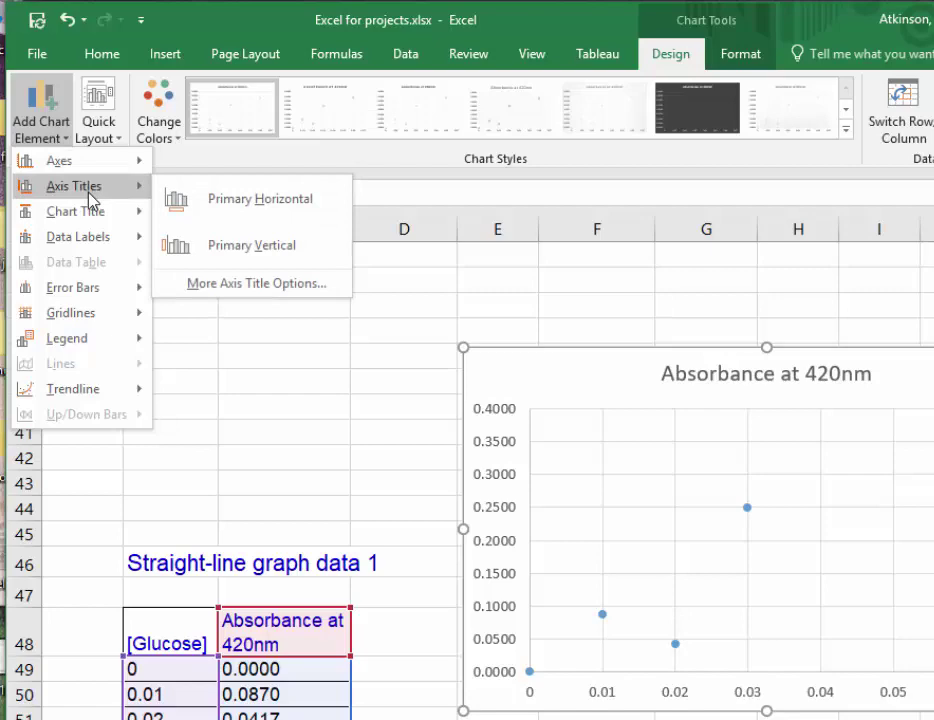
click(213, 201)
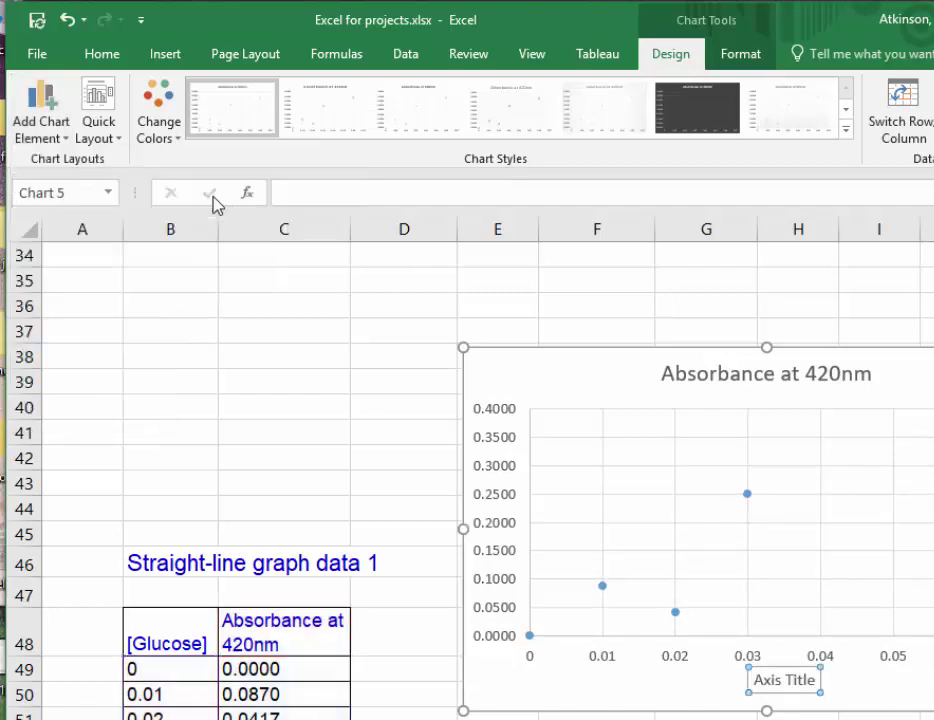
click(42, 140)
mouse_move(73, 188)
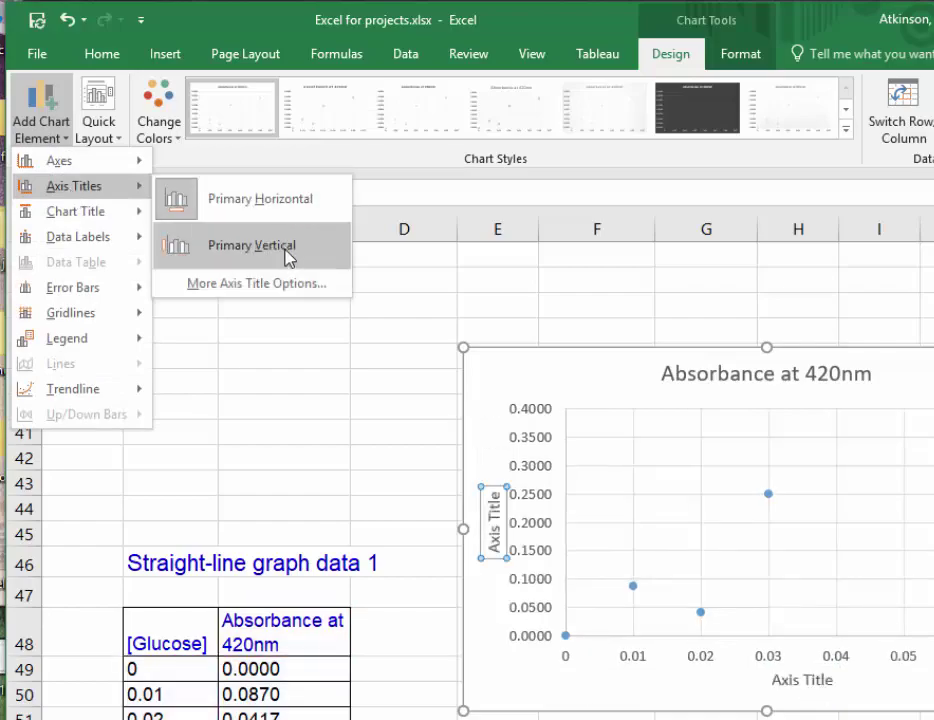
click(286, 254)
Set the chart's horizontal axis title to "[Glucose] mM"
click(697, 614)
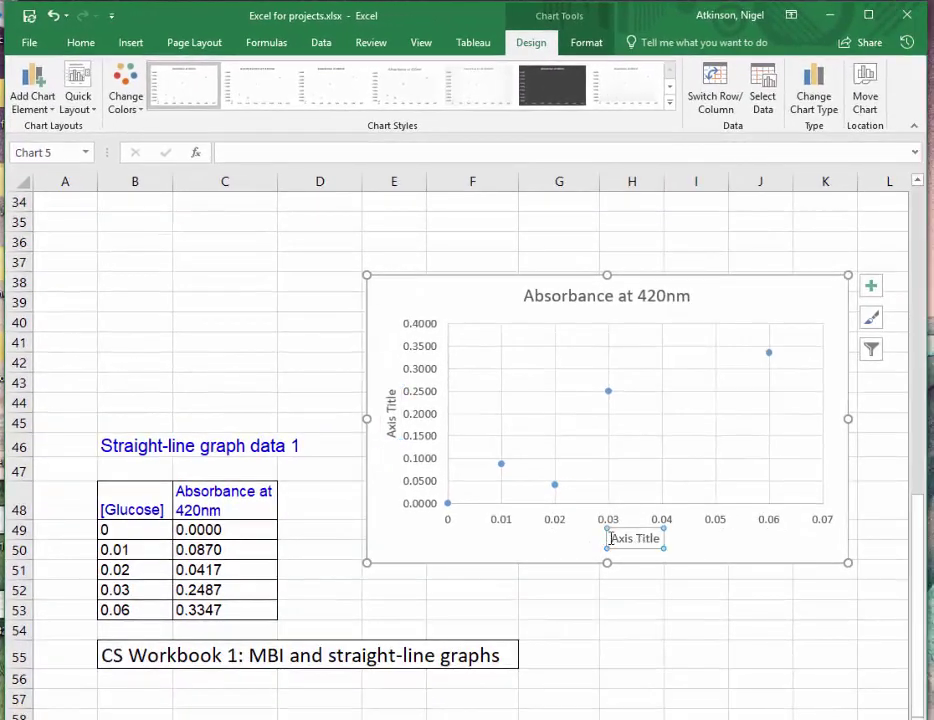
drag(613, 540, 678, 536)
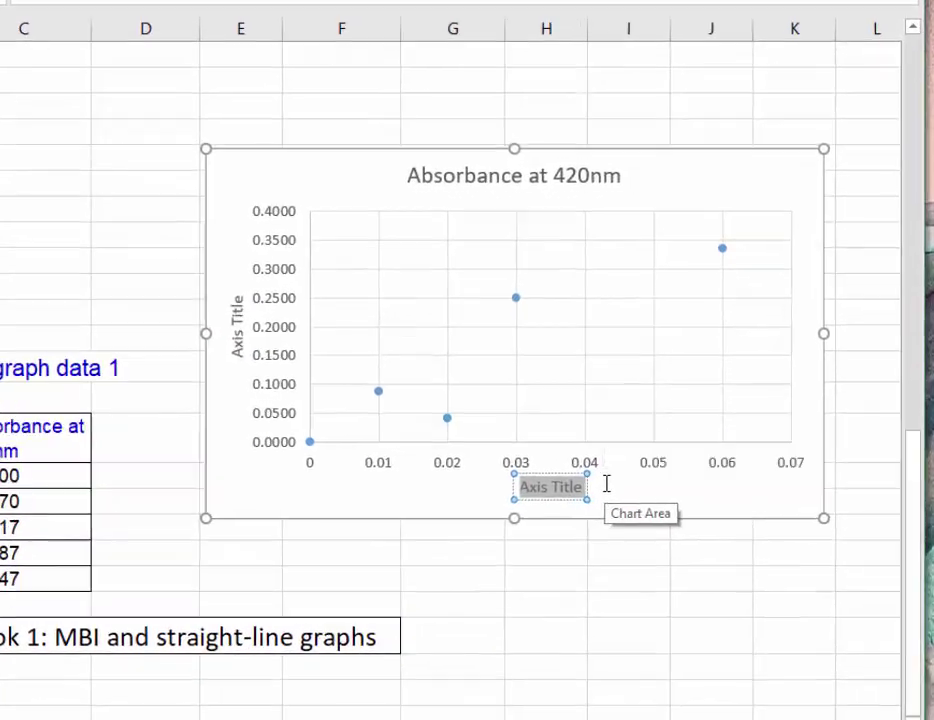
key(BackSpace)
text([Gluco)
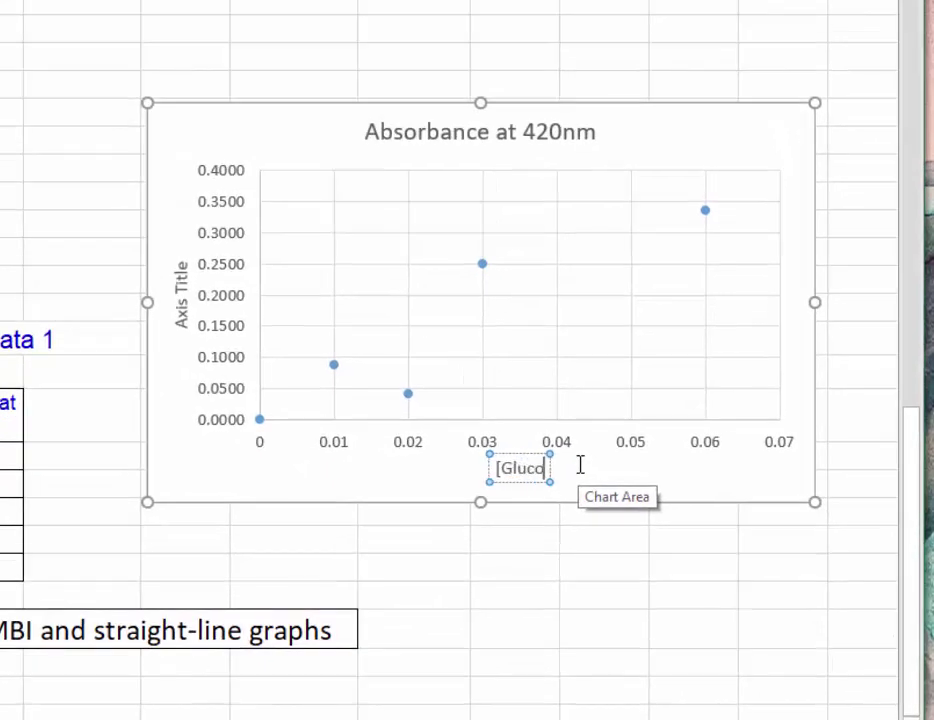
text(se] mM)
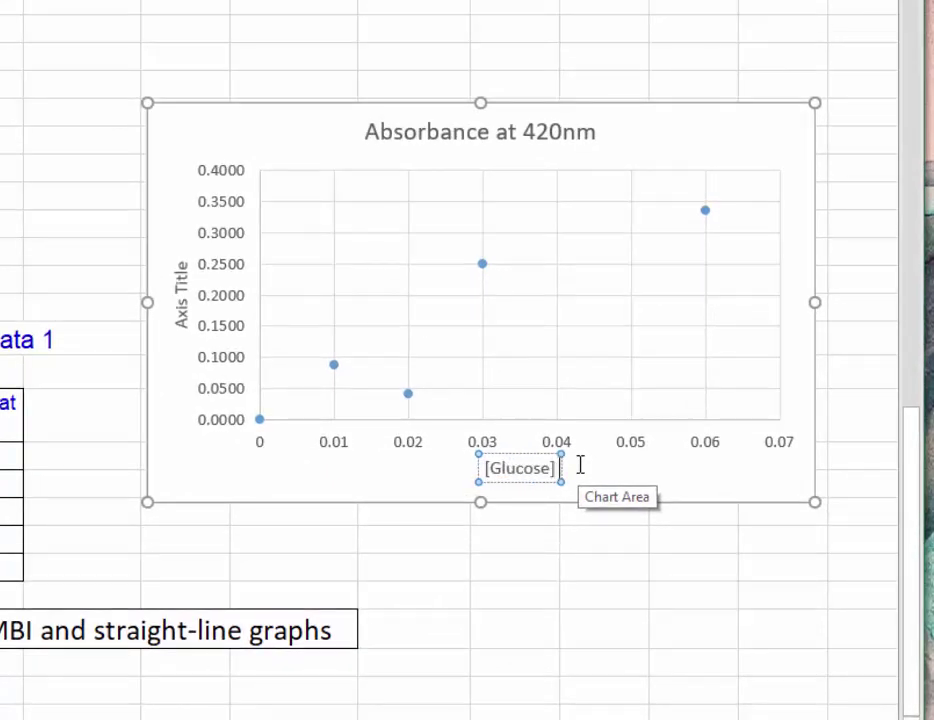
click(640, 484)
Set the chart's vertical axis title to "Absorbance at 410 nm"
double_click(179, 313)
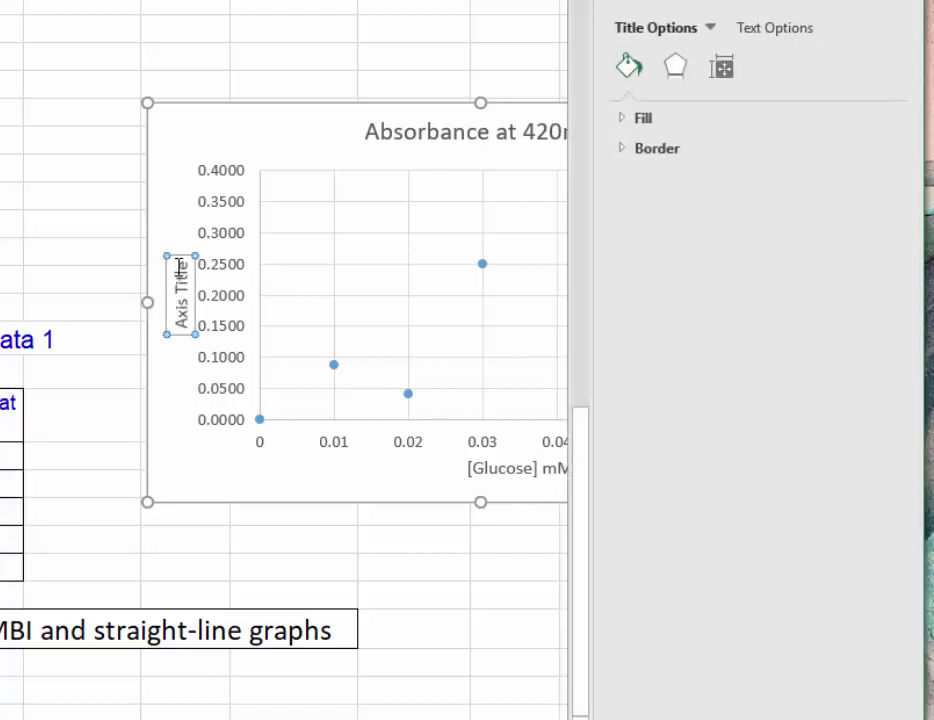
click(911, 6)
click(179, 274)
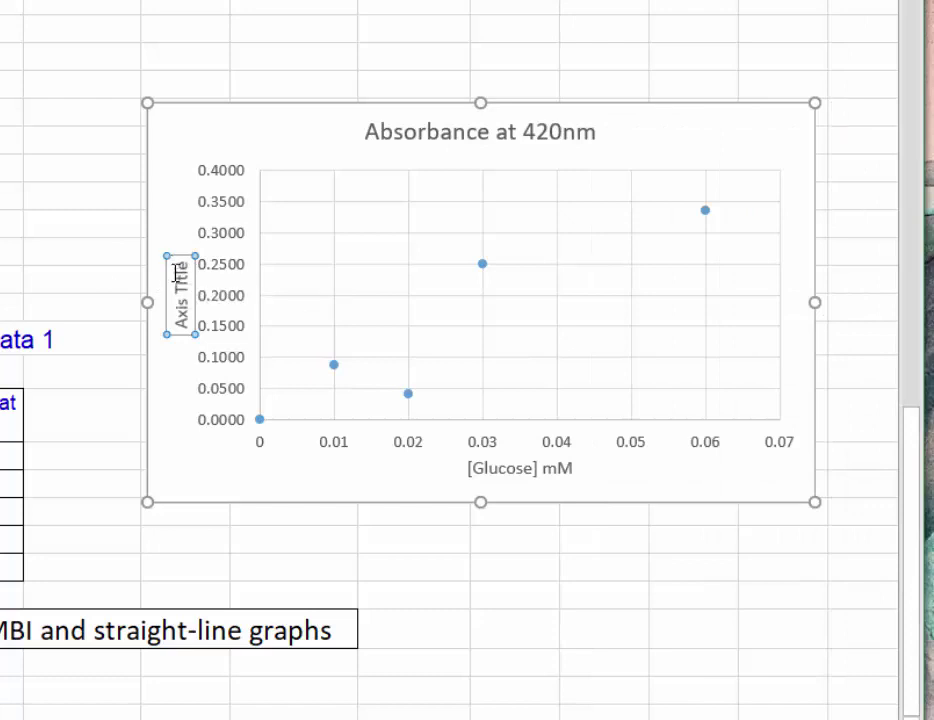
drag(180, 262, 179, 322)
text(Absorb)
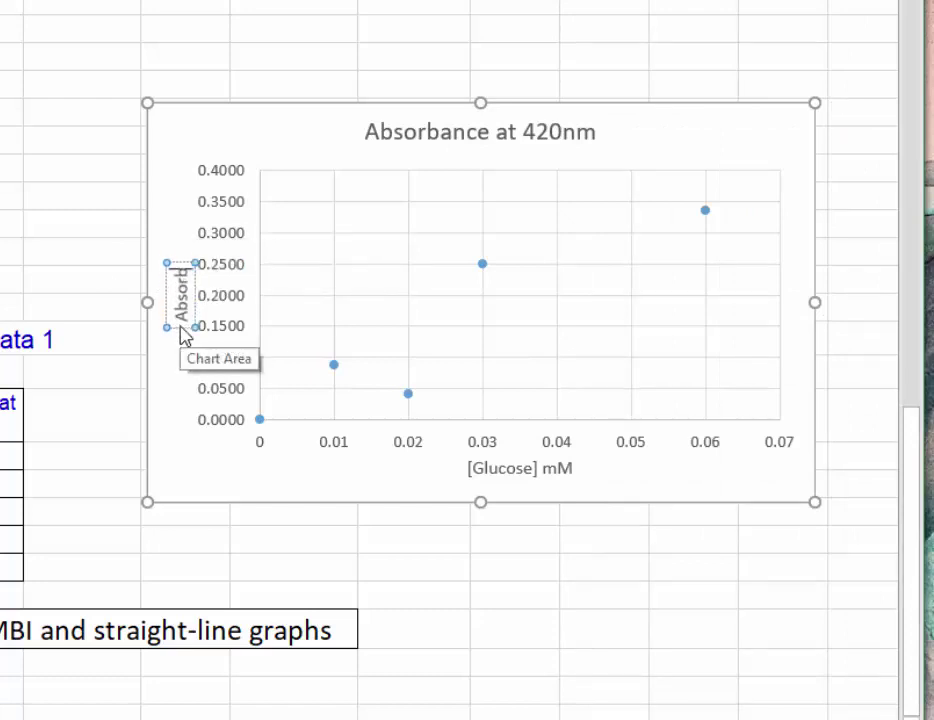
text(ance at)
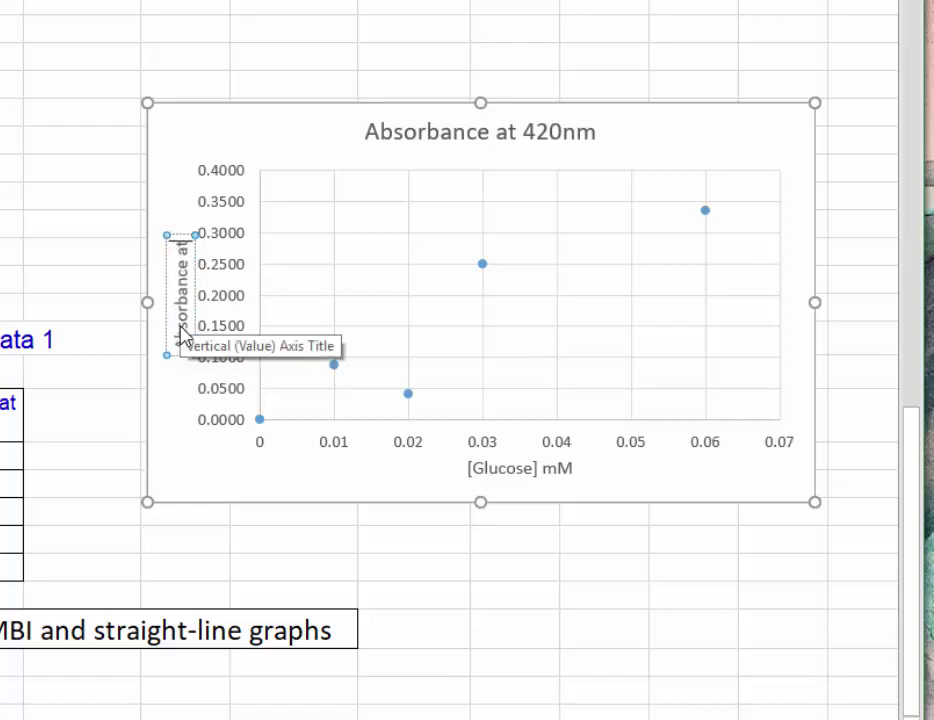
text( 410 n)
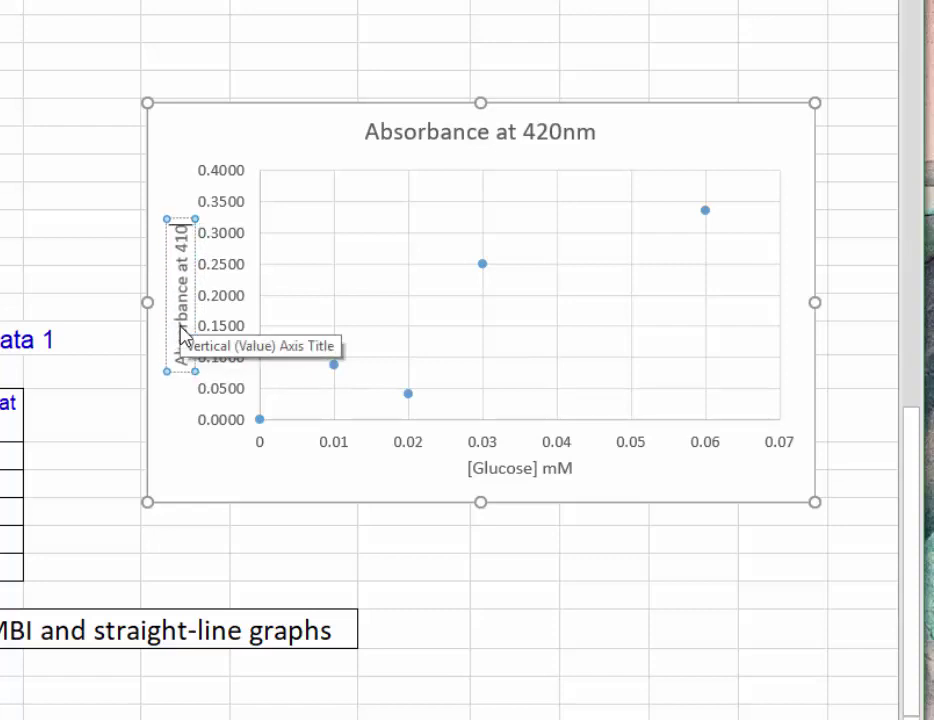
text(m)
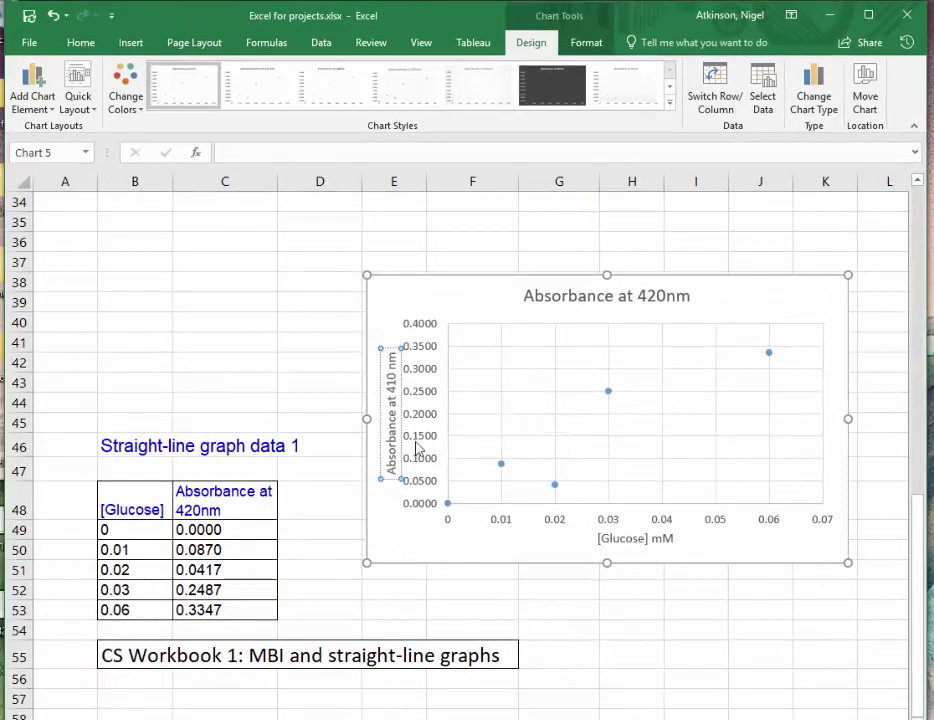
click(396, 532)
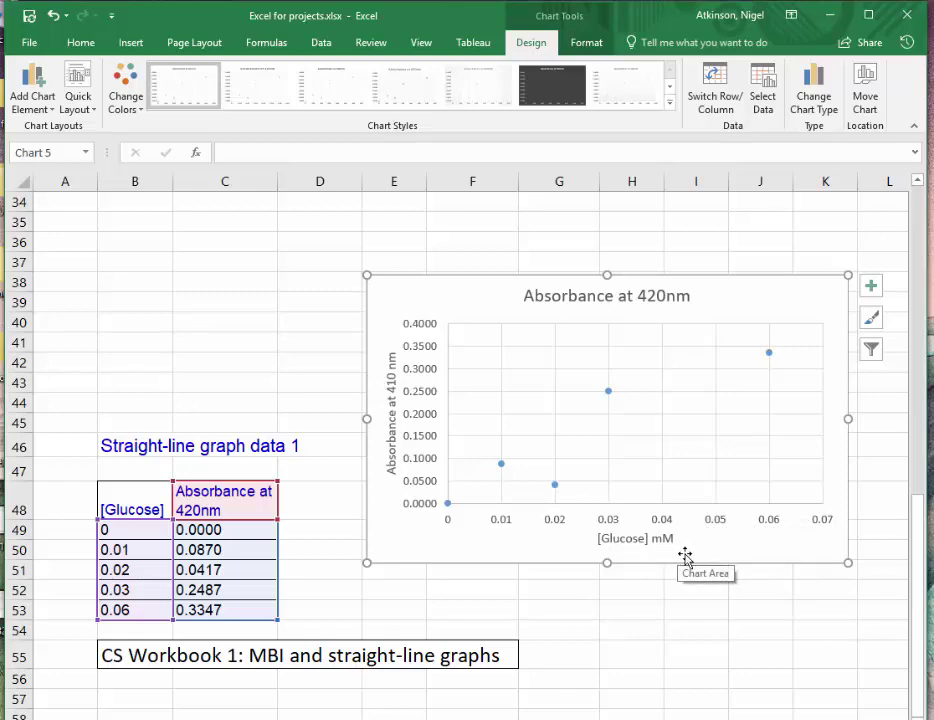
click(588, 300)
drag(530, 291, 690, 288)
click(625, 242)
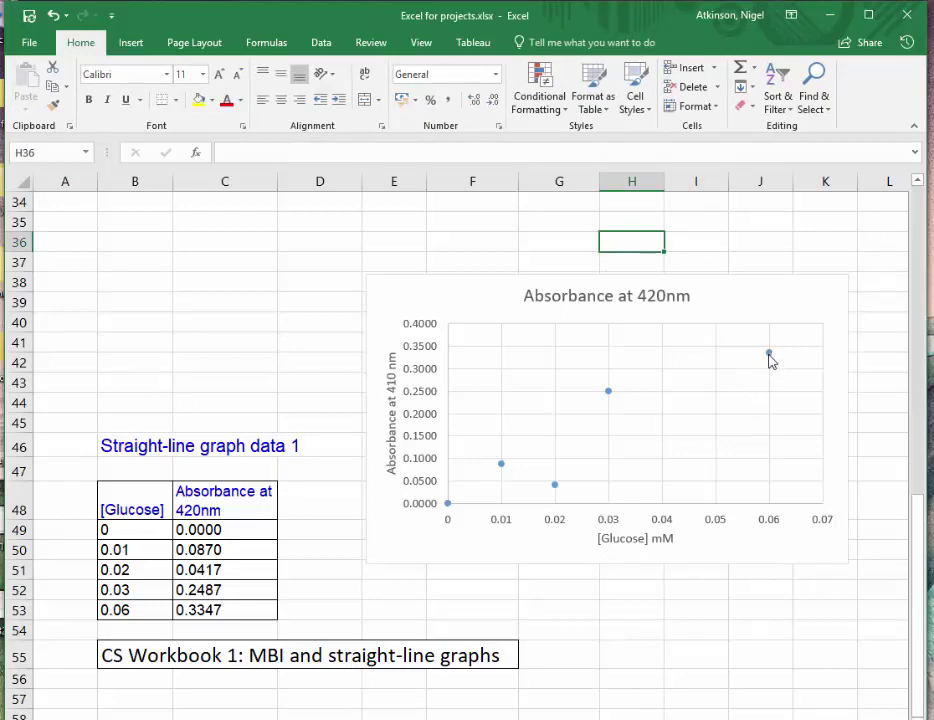
Add a linear trendline to the absorbance series and display its equation and R-squared value on the chart
mouse_move(770, 358)
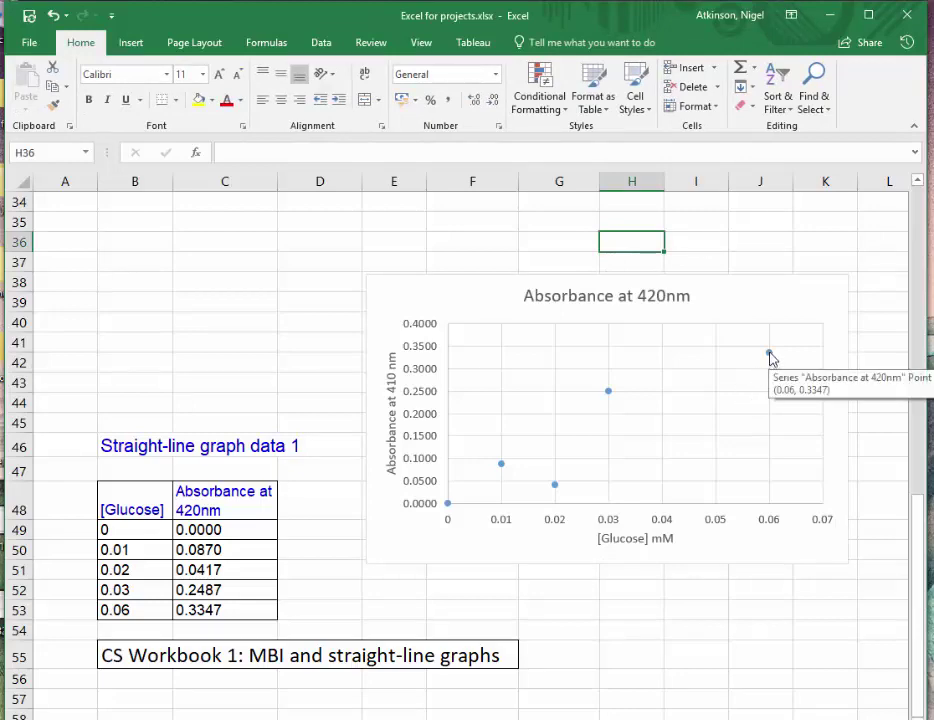
right_click(770, 358)
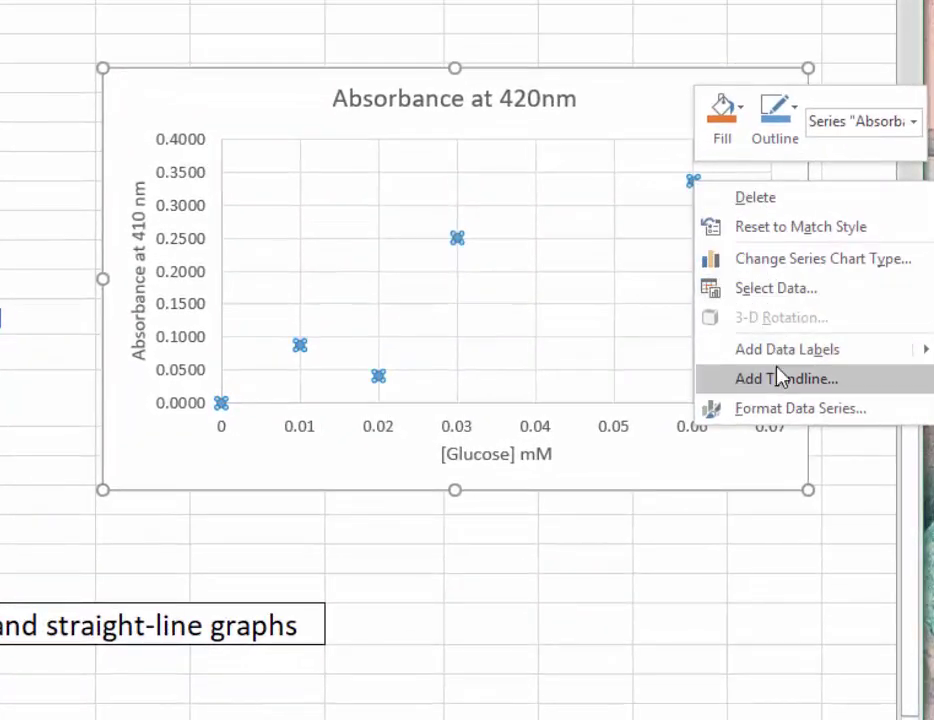
click(790, 385)
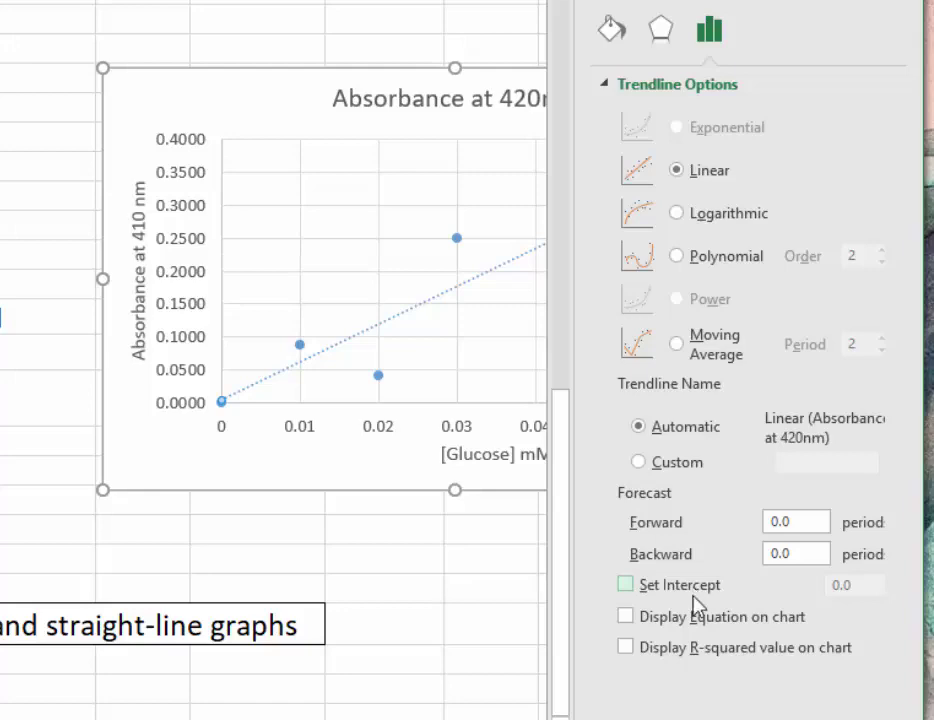
click(626, 617)
click(625, 648)
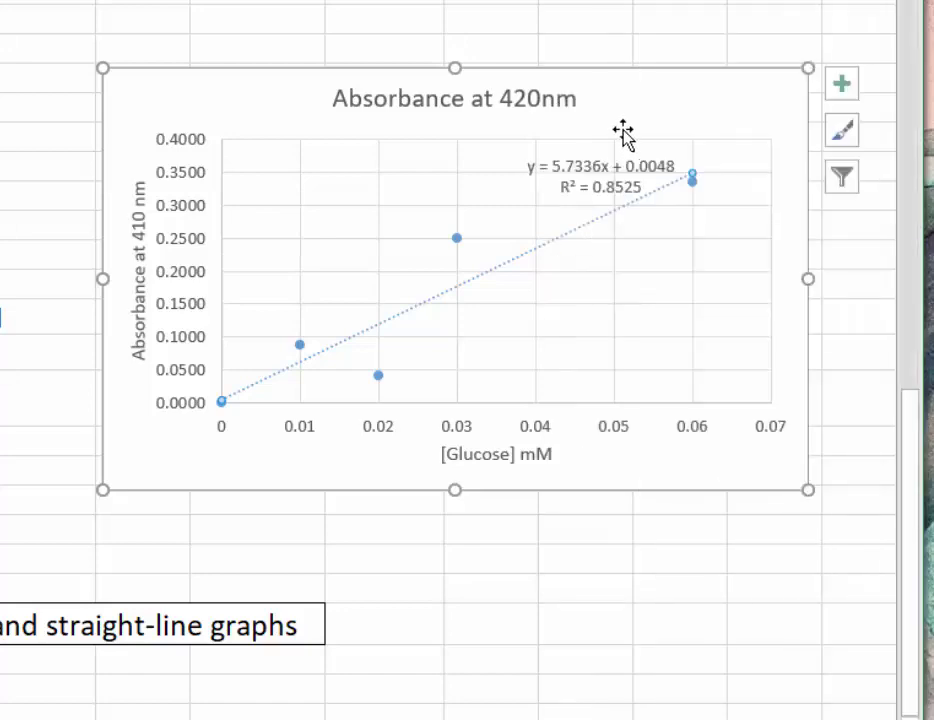
Enlarge the text of the trendline equation label and move it into the empty area below the trendline
click(617, 171)
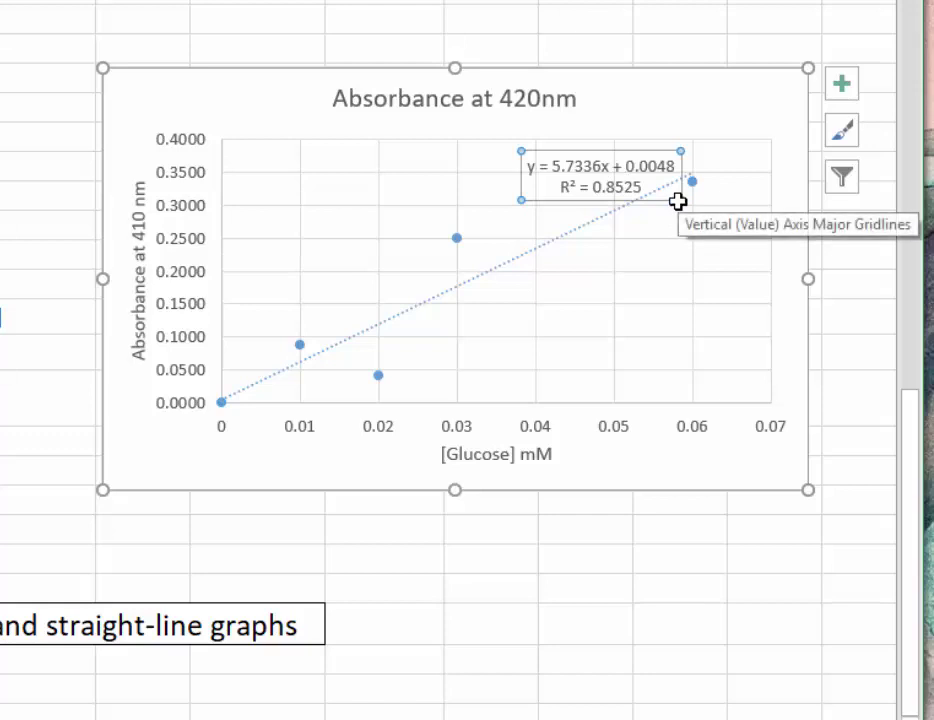
key(ctrl+shift+period)
key(ctrl+shift+period)
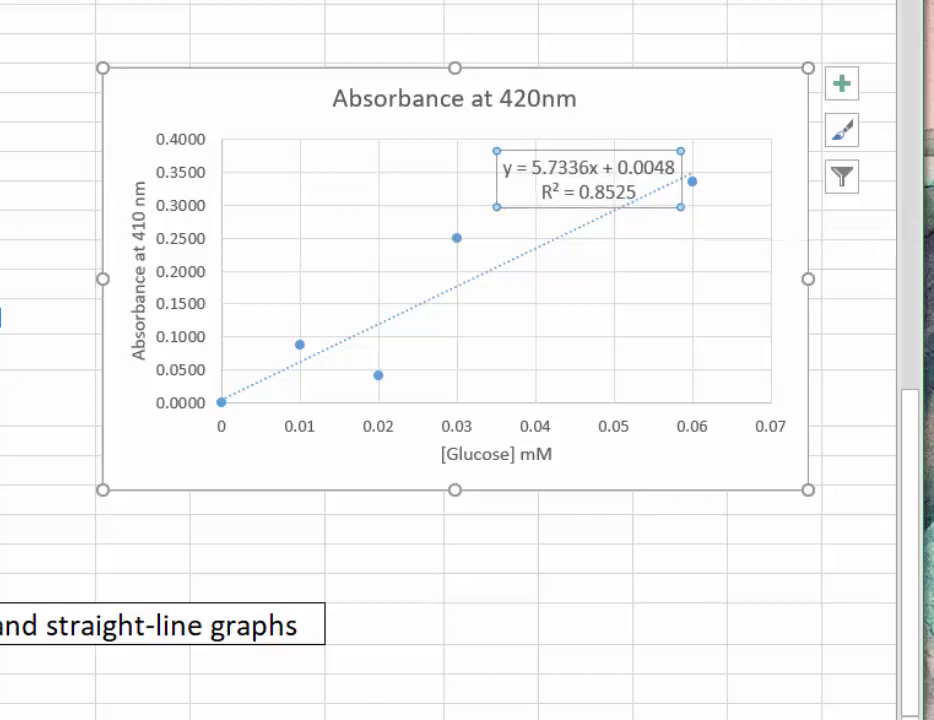
key(ctrl+shift+period)
drag(640, 209, 680, 369)
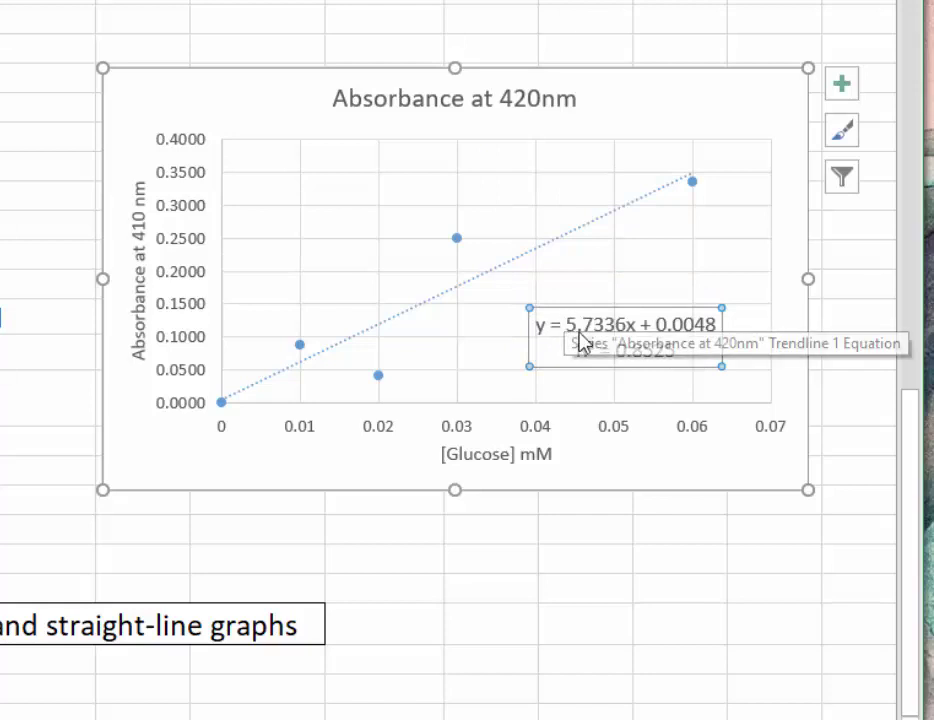